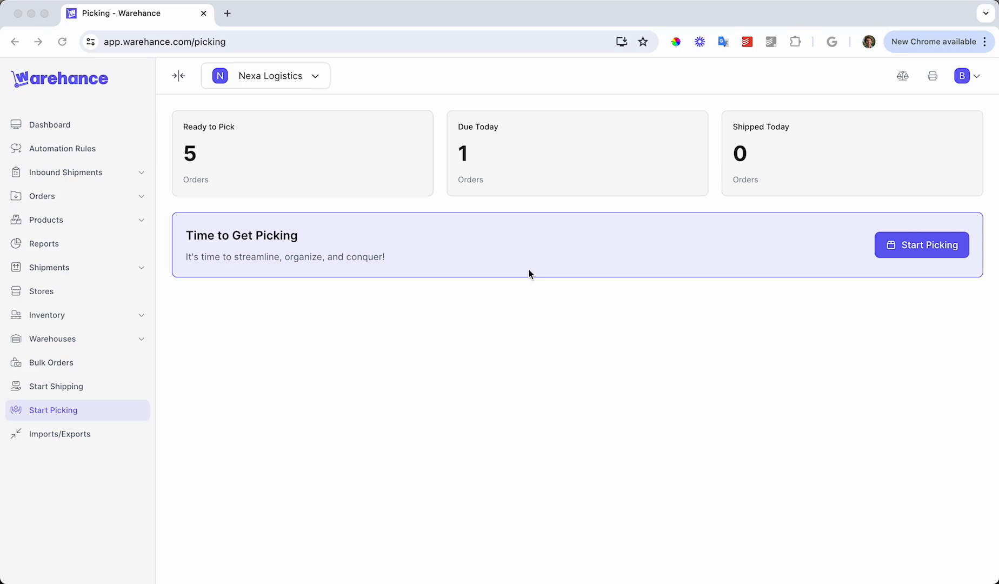
Review the Tote option for creating a location and examine the totes in the warehouse locations list.
left_click(81, 339)
left_click(76, 361)
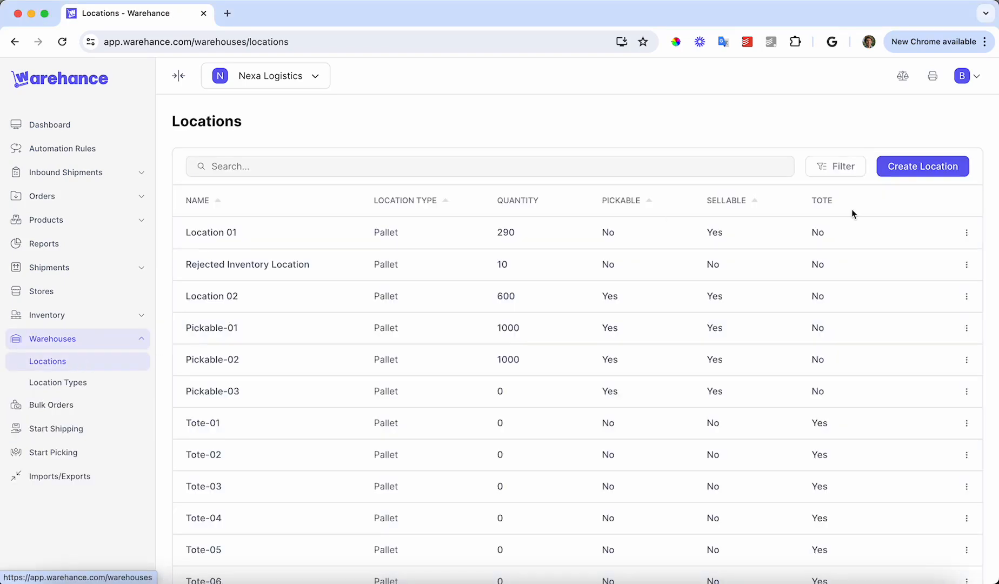
left_click(905, 178)
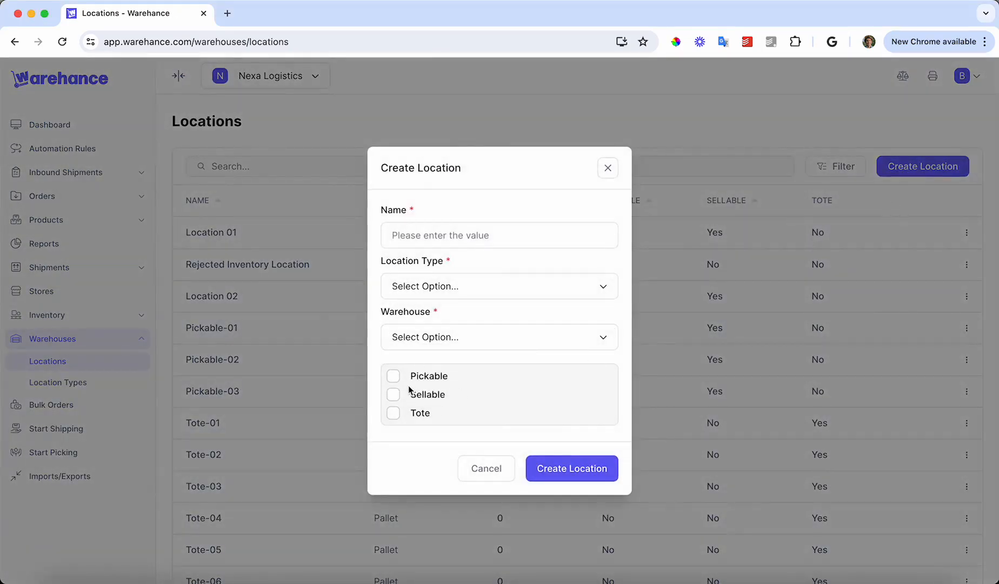
left_click(393, 414)
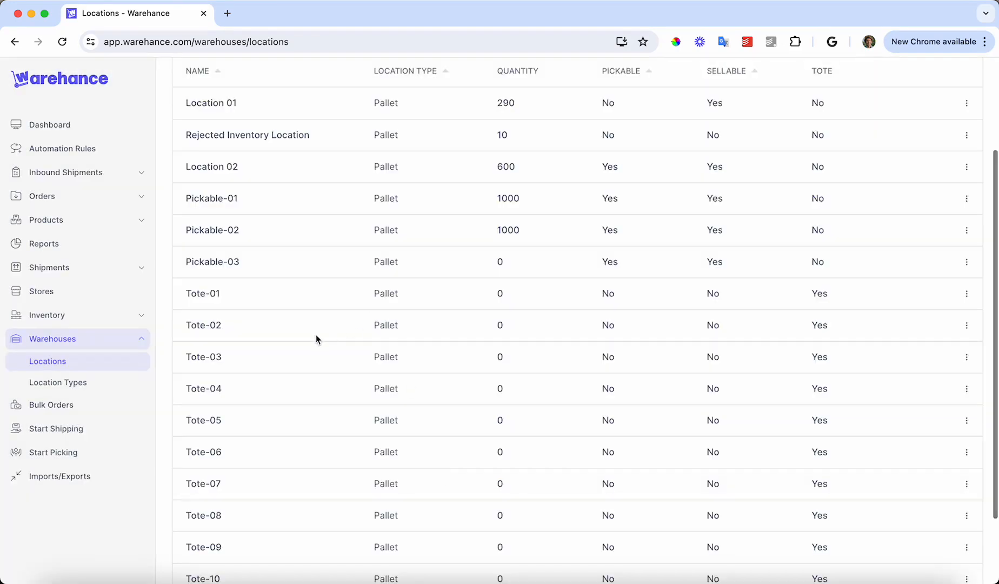
scroll(281, 467, "down", 3)
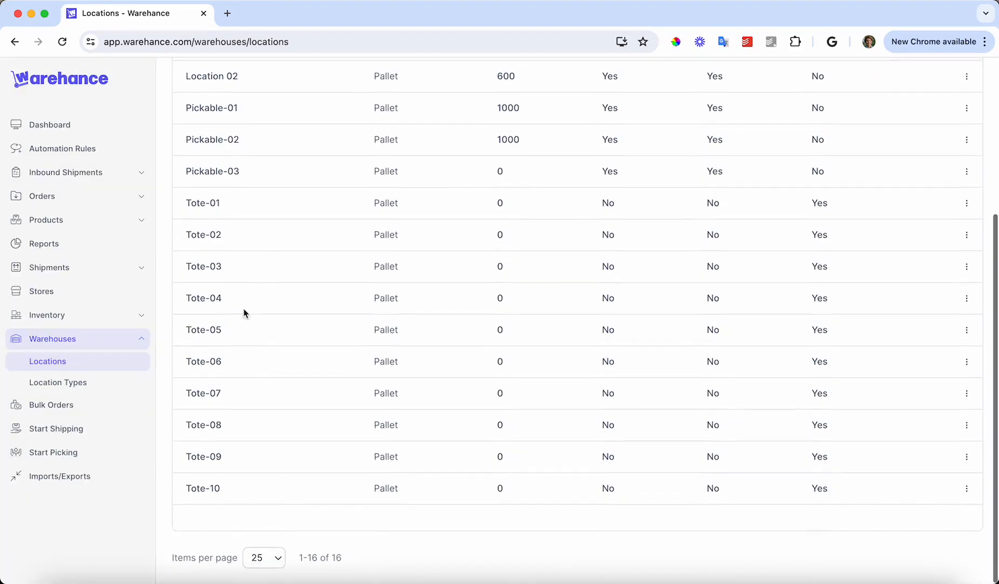
scroll(252, 268, "up", 2)
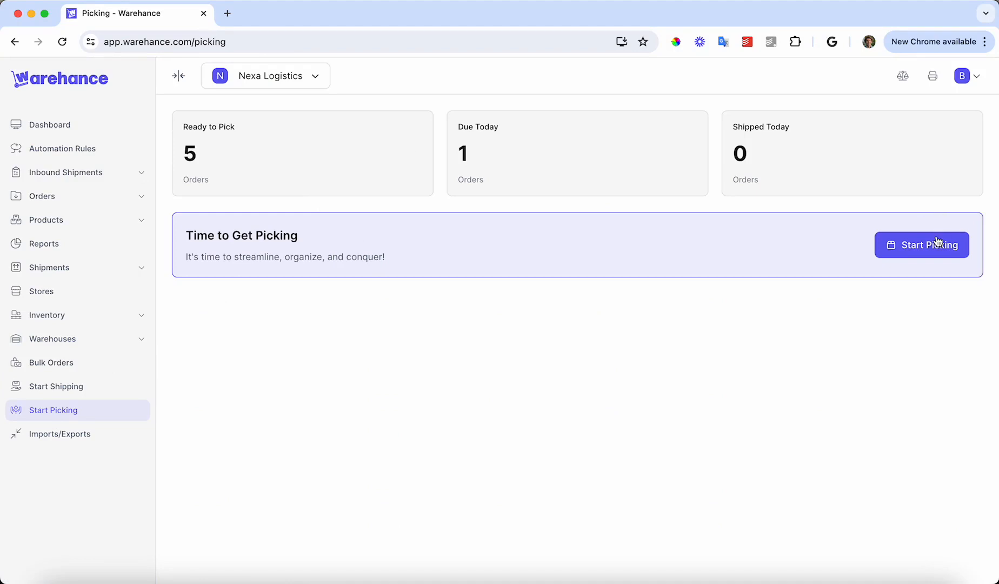
Start a picking batch with a quantity of 10 totes, leaving the order status unselected.
left_click(926, 252)
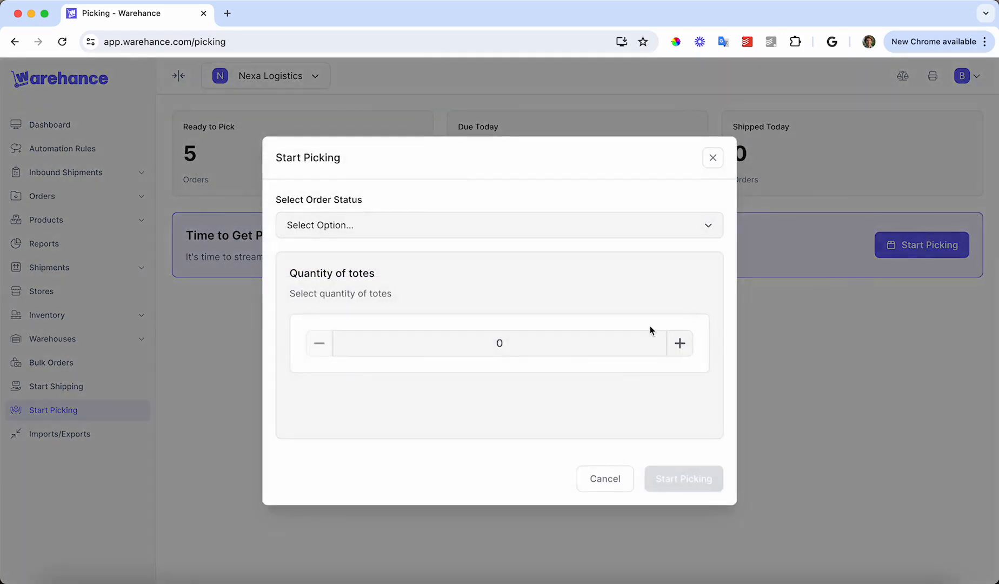
left_click(680, 343)
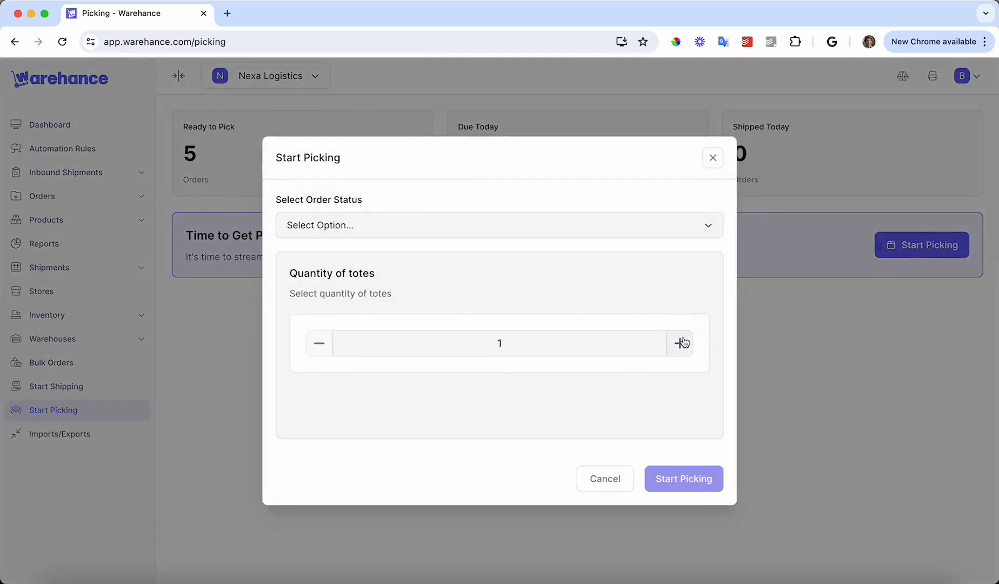
left_click(680, 343)
left_click(680, 343)
left_click(680, 342)
left_click(680, 343)
left_click(680, 343)
left_click(679, 343)
left_click(680, 342)
left_click(680, 343)
left_click(680, 342)
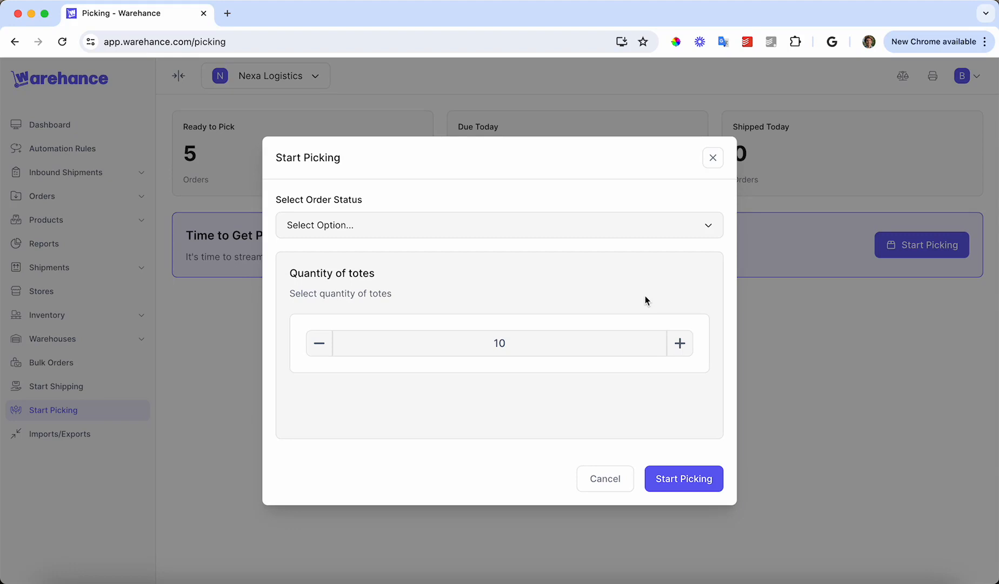
left_click(675, 471)
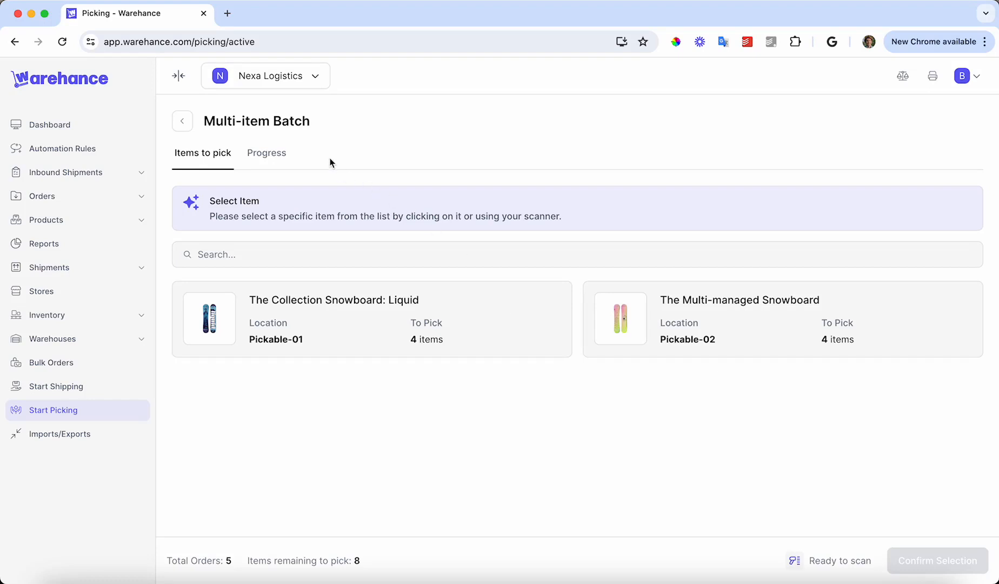
Check the batch's progress list and examine the products and tote assignment of the first order.
left_click(275, 162)
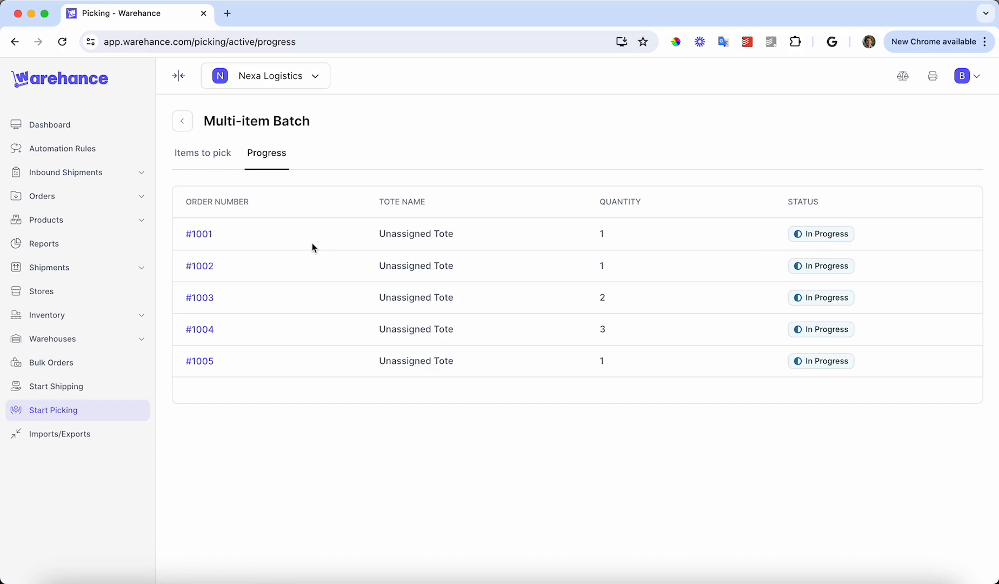
left_click(207, 235)
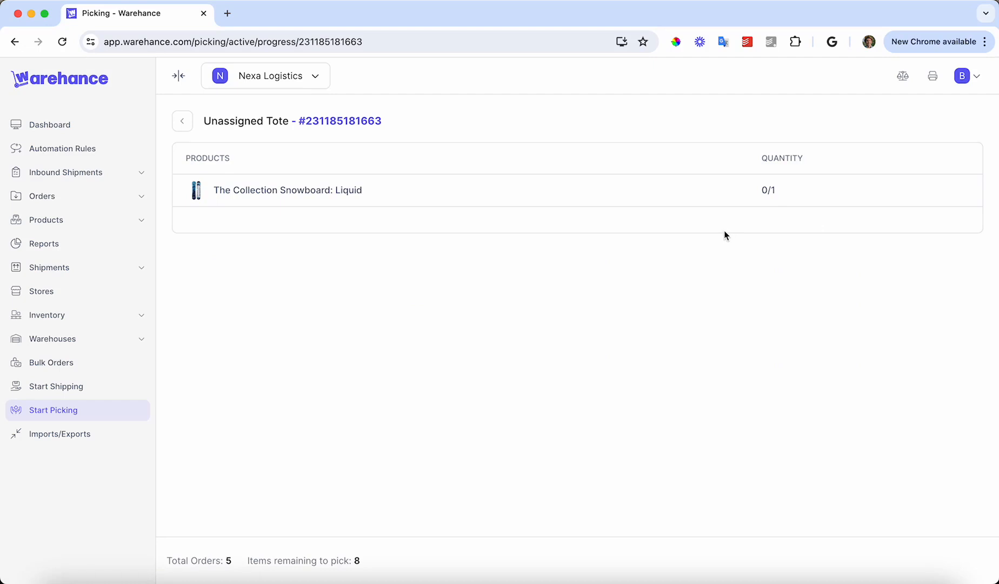
left_click(180, 125)
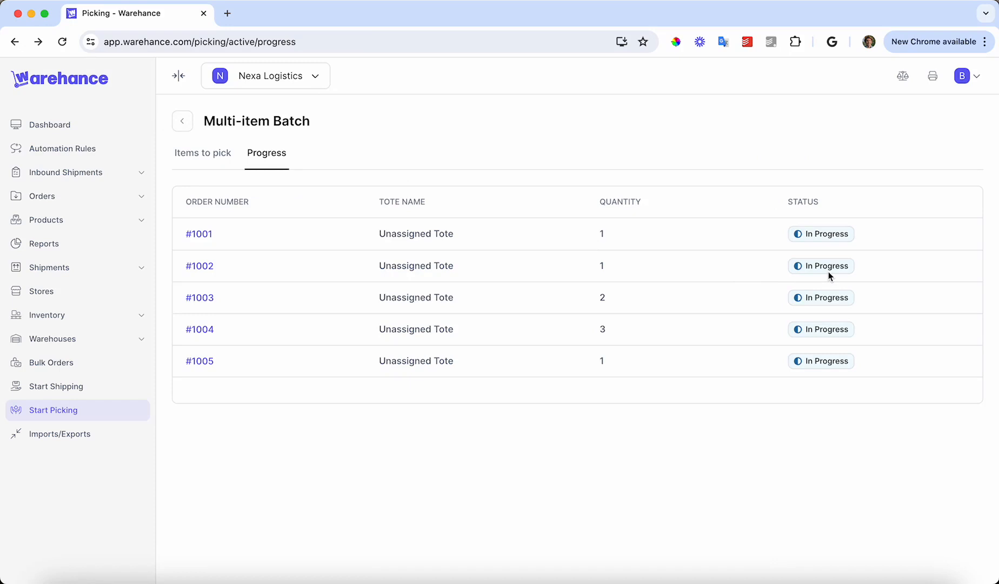
Select The Collection Snowboard: Liquid among the items to pick and pick 1 item into Tote-01.
left_click(203, 162)
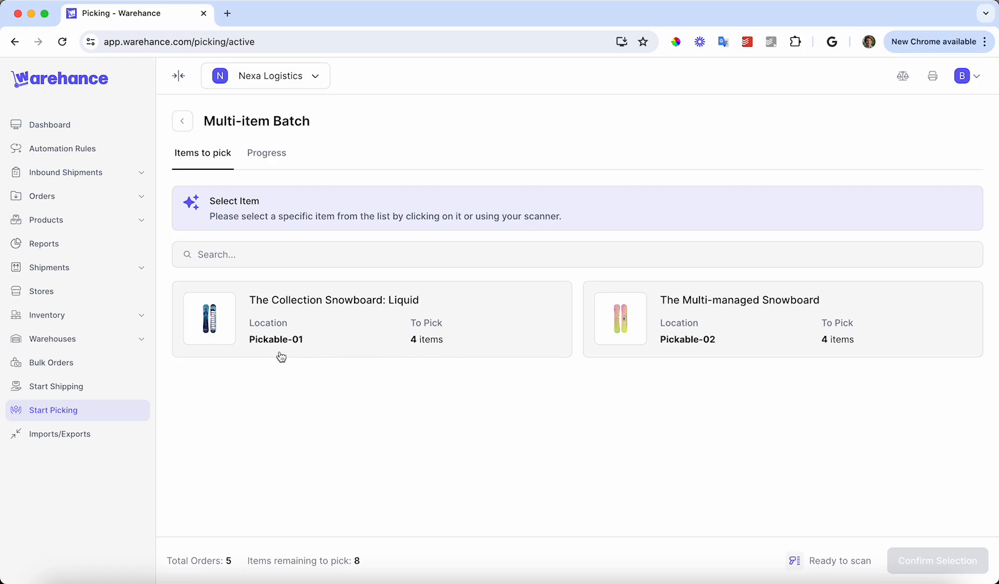
left_click(375, 344)
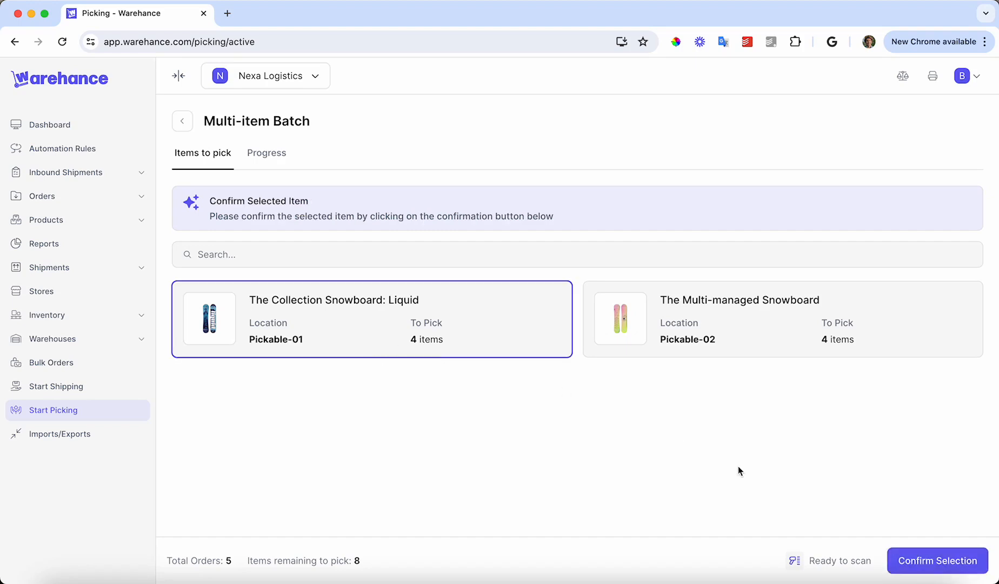
left_click(946, 564)
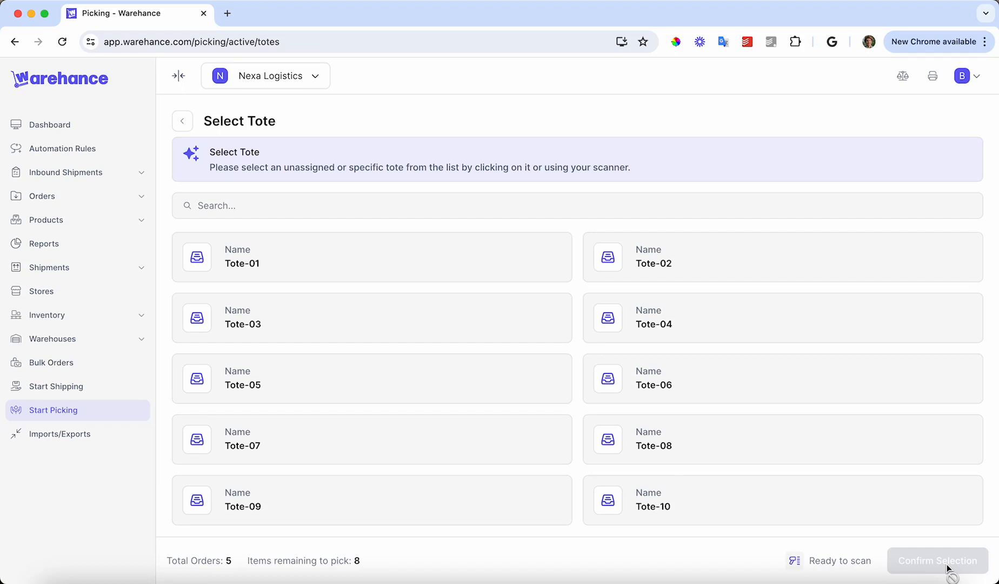
left_click(479, 266)
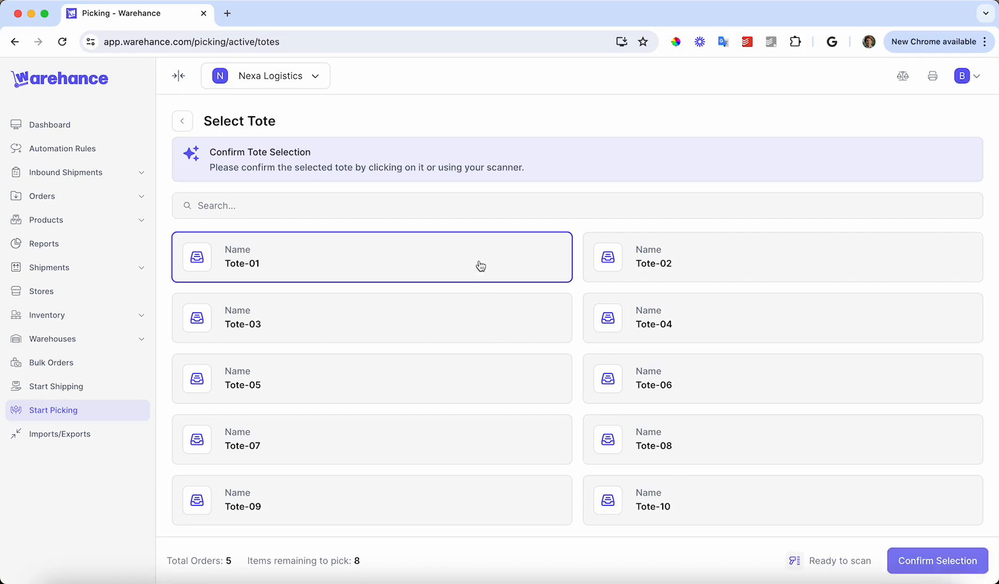
left_click(945, 568)
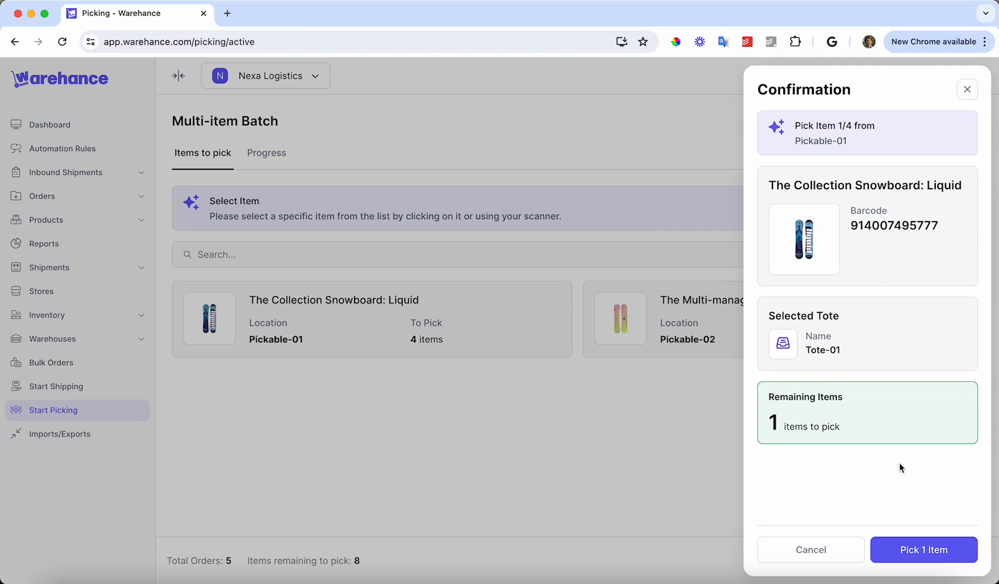
left_click(920, 551)
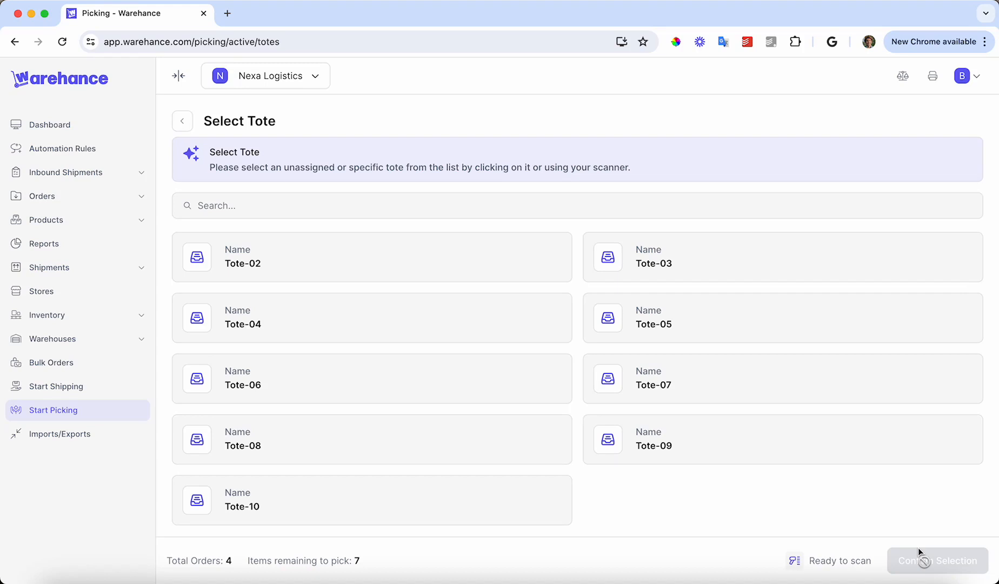
Assign Tote-02 to the next order and pick 1 Collection Snowboard: Liquid into it.
left_click(493, 252)
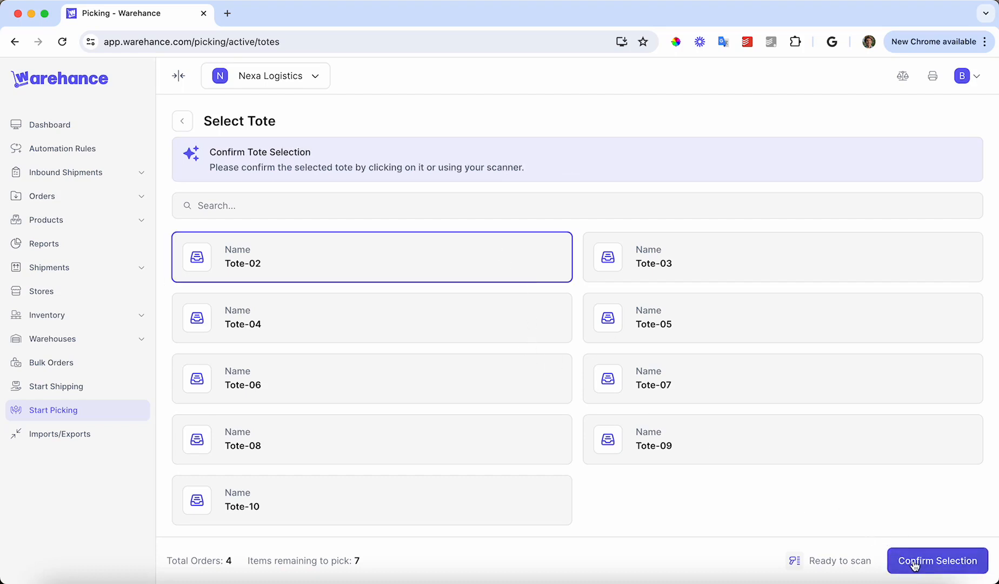
left_click(913, 562)
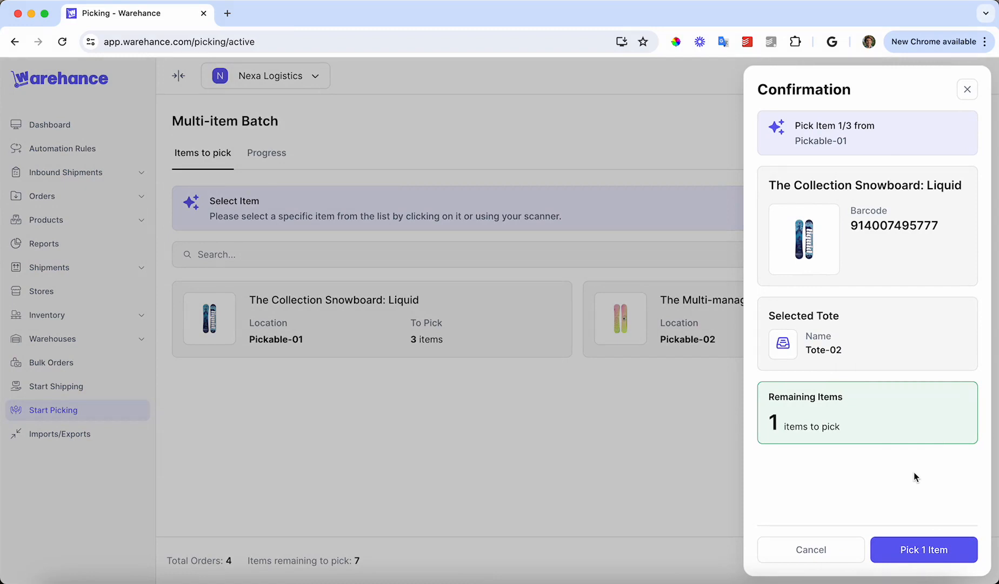
left_click(925, 549)
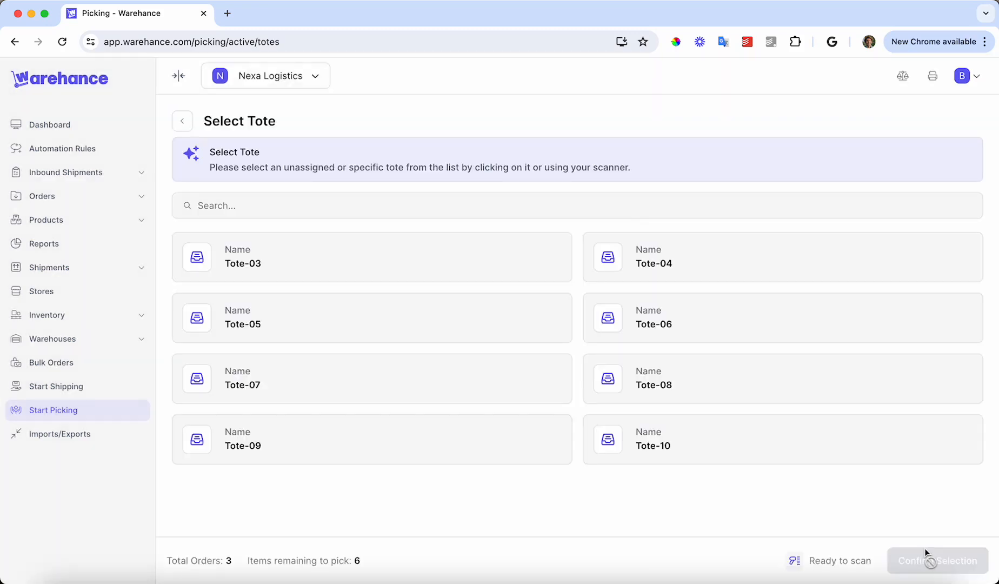
Assign Tote-03 to the following order and pick 1 Collection Snowboard: Liquid into it.
left_click(476, 279)
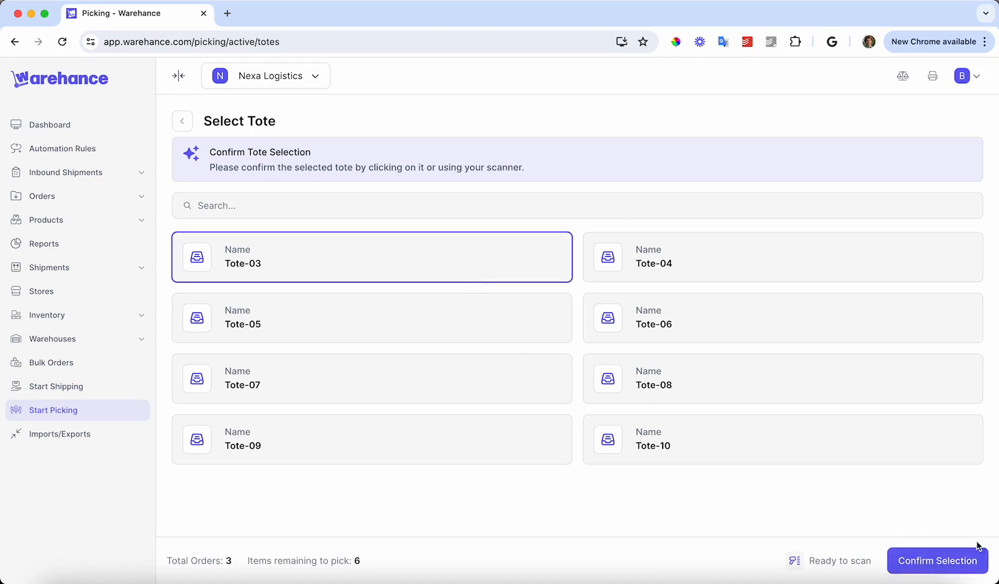
left_click(962, 565)
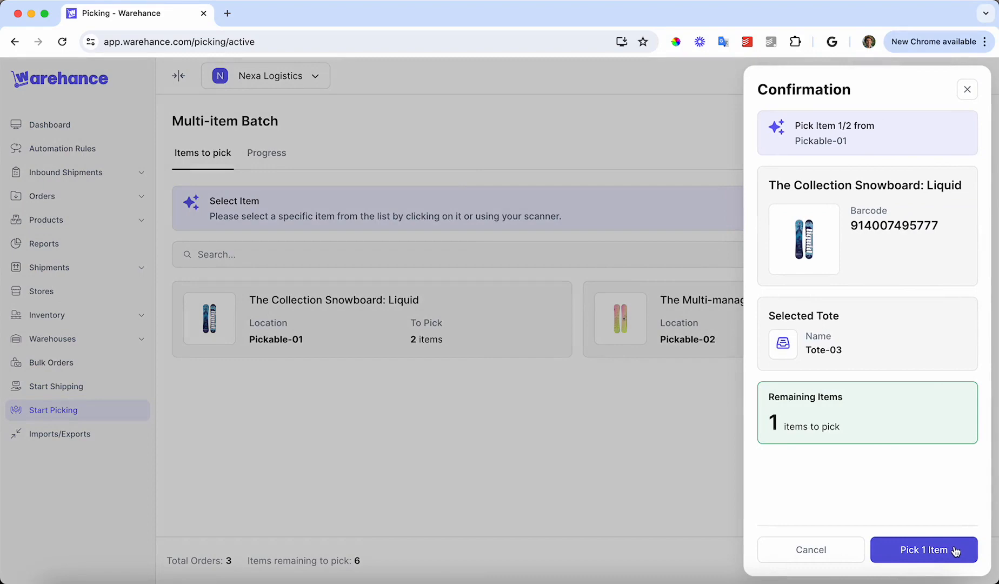
left_click(954, 549)
Select Tote-04 and pick the last Collection Snowboard: Liquid from Pickable-01 into it.
left_click(513, 248)
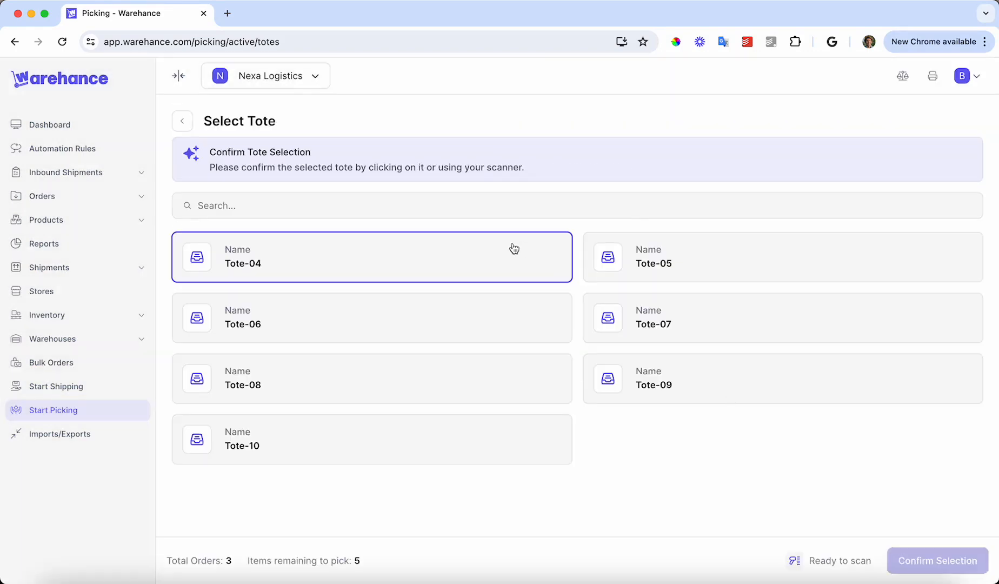
left_click(909, 564)
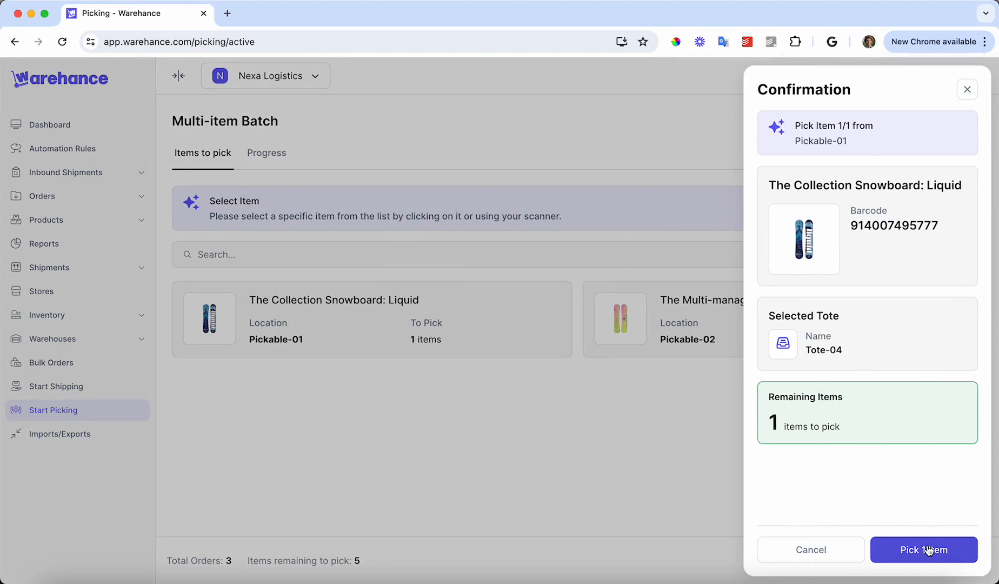
left_click(927, 549)
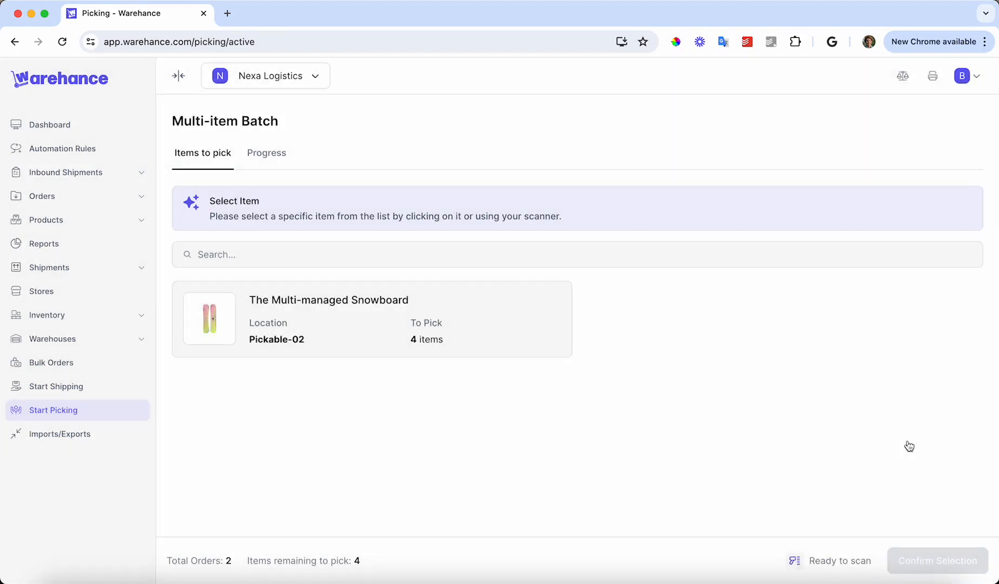
Check the batch's progress and examine the picked quantities of the orders in Tote-01 and Tote-03.
left_click(270, 156)
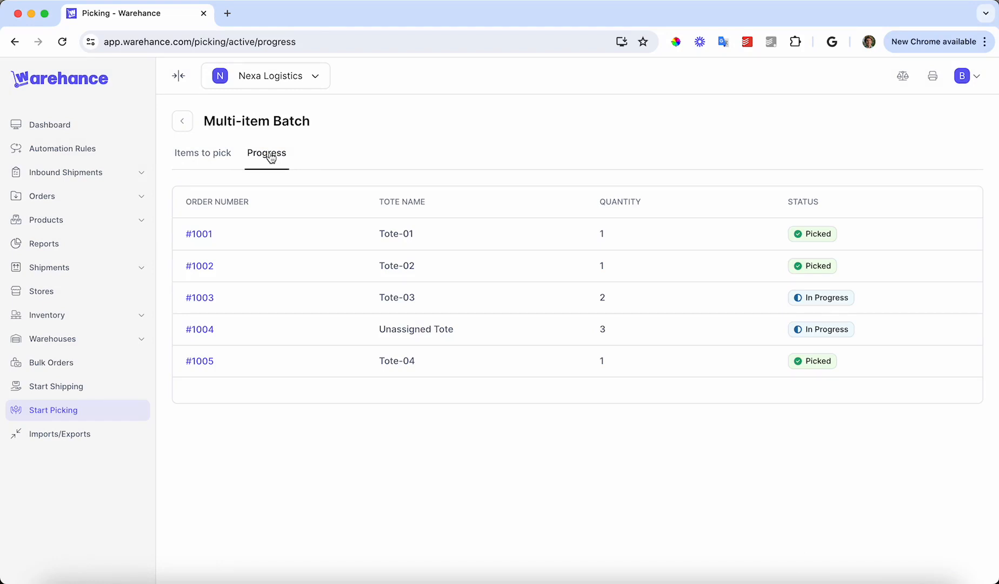
left_click(204, 233)
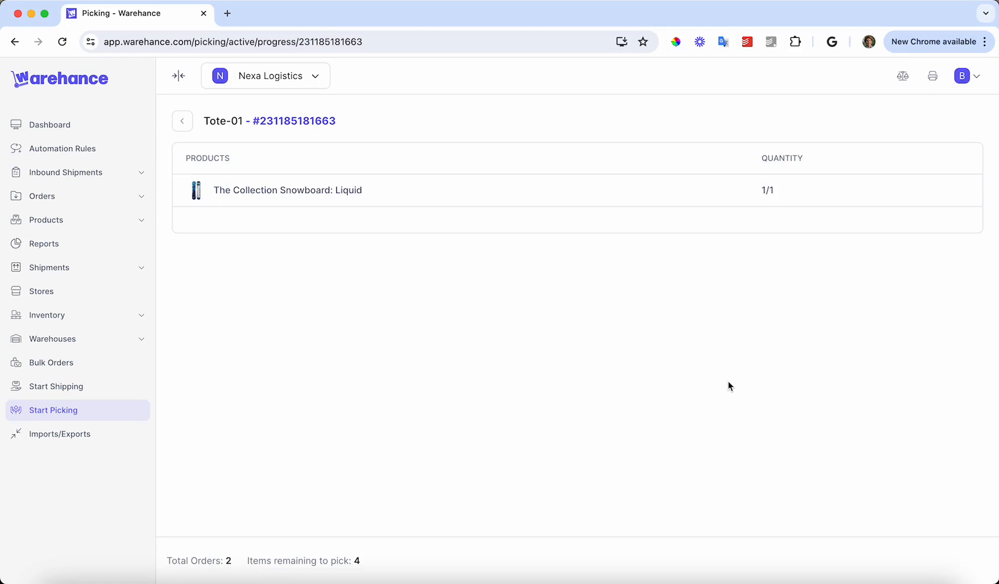
left_click(183, 130)
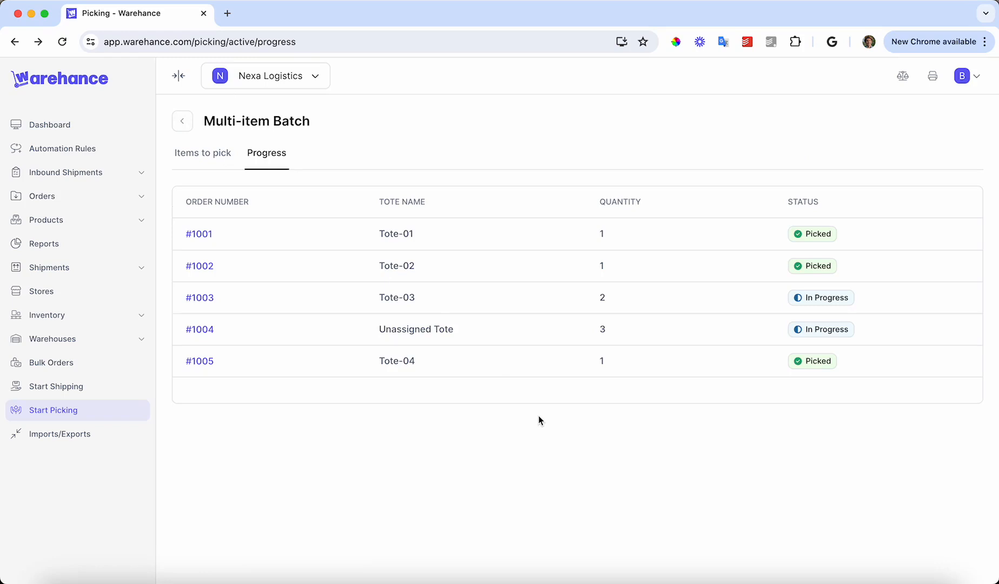
left_click(215, 301)
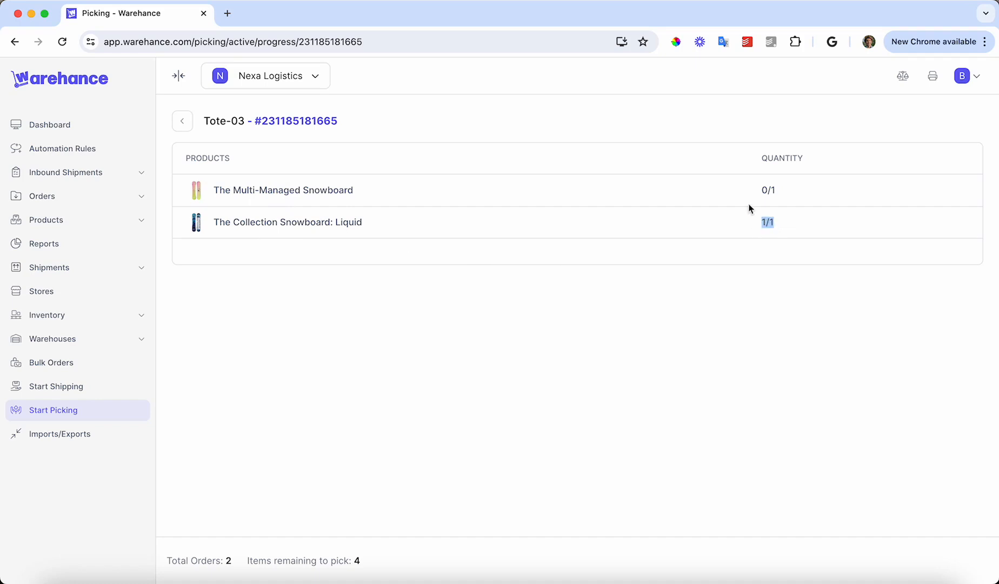
left_click_drag(754, 188, 786, 190)
left_click(182, 120)
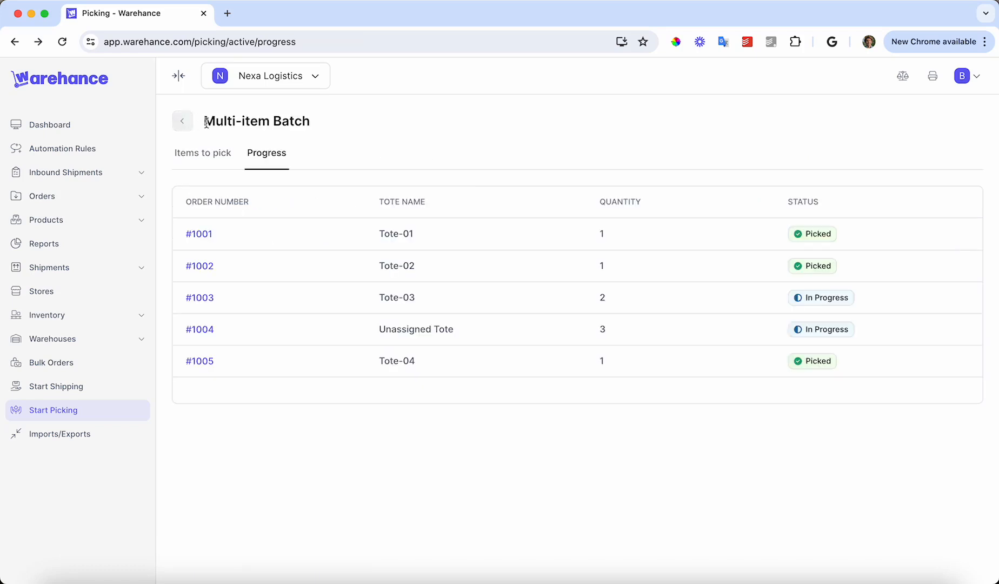
Assign Tote-05 to the next order for The Multi-managed Snowboard and pick 3 items from Pickable-02 into it.
left_click(206, 152)
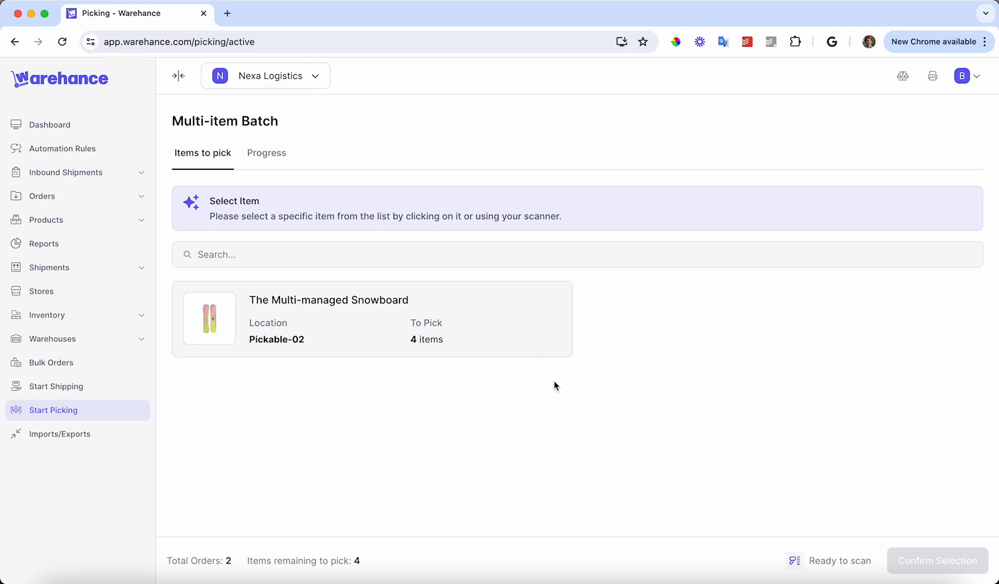
left_click(532, 350)
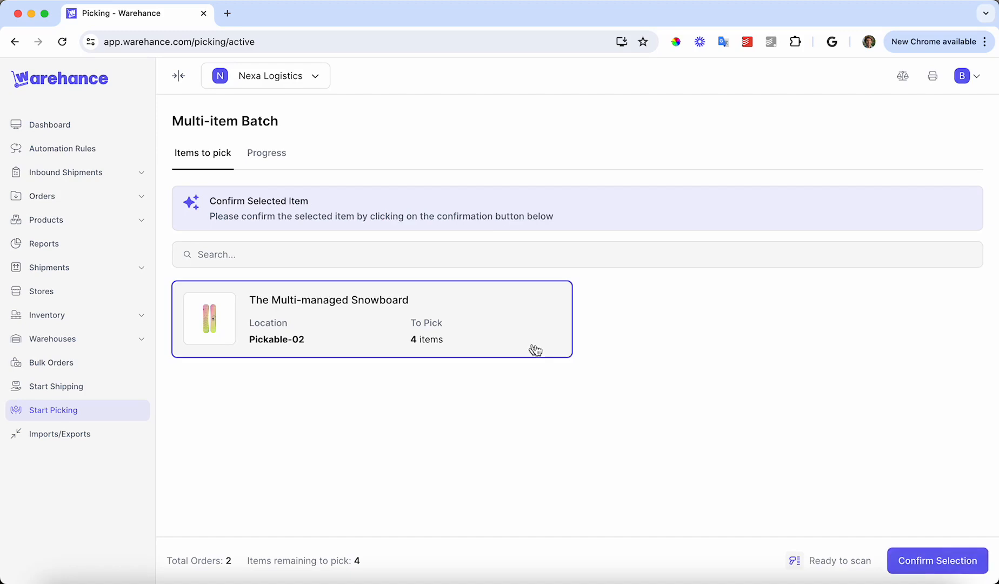
left_click(935, 567)
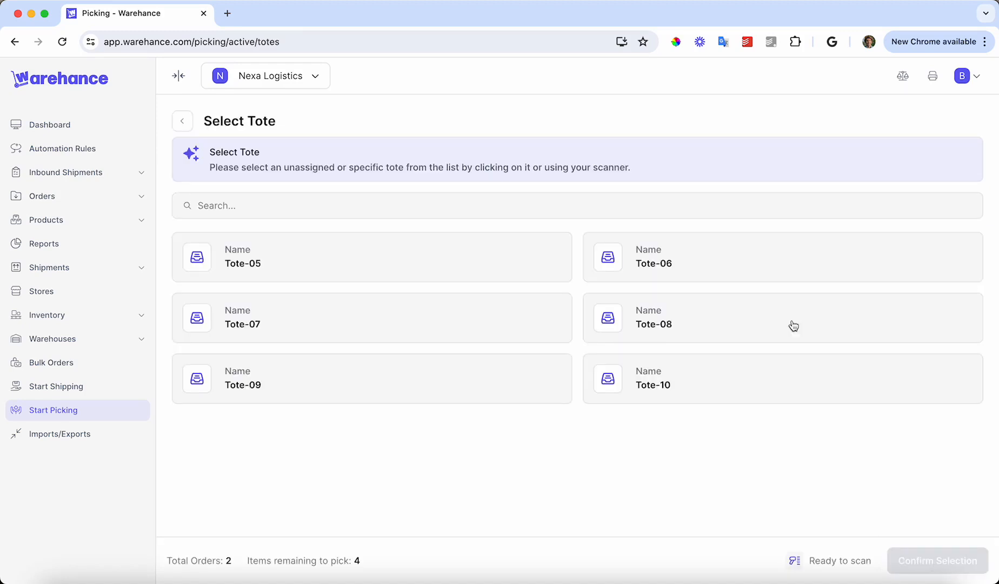
left_click(513, 260)
left_click(943, 552)
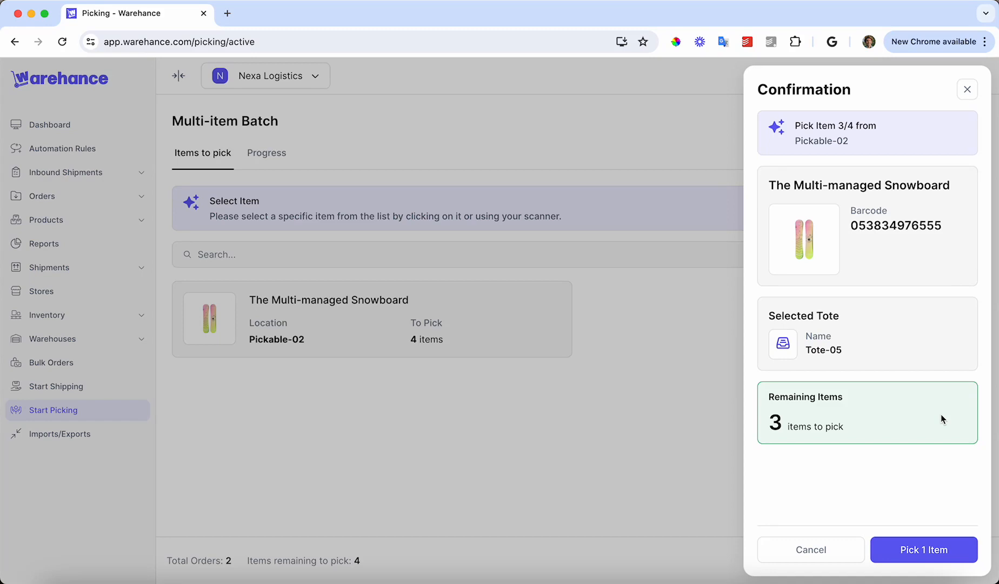
left_click(917, 546)
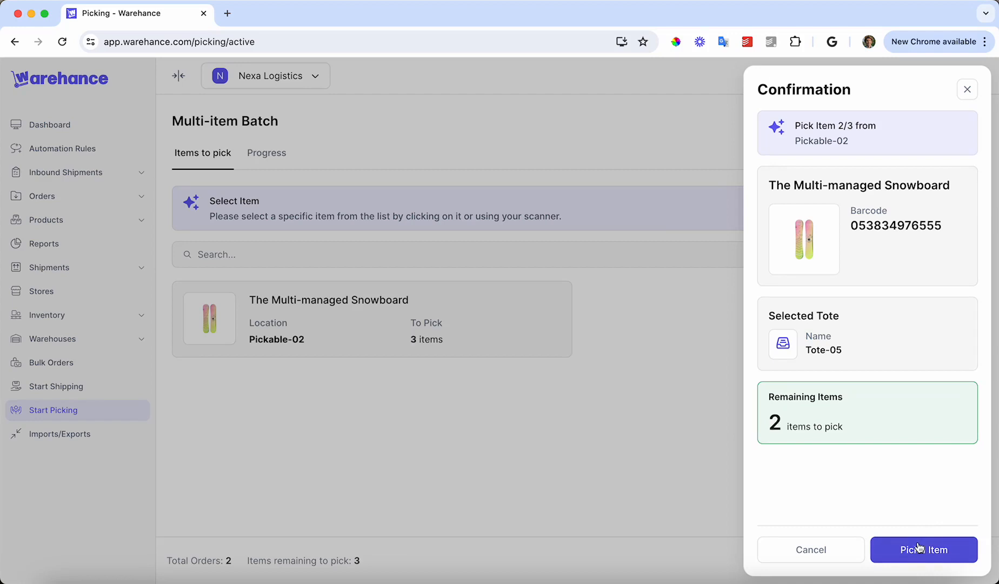
left_click(917, 546)
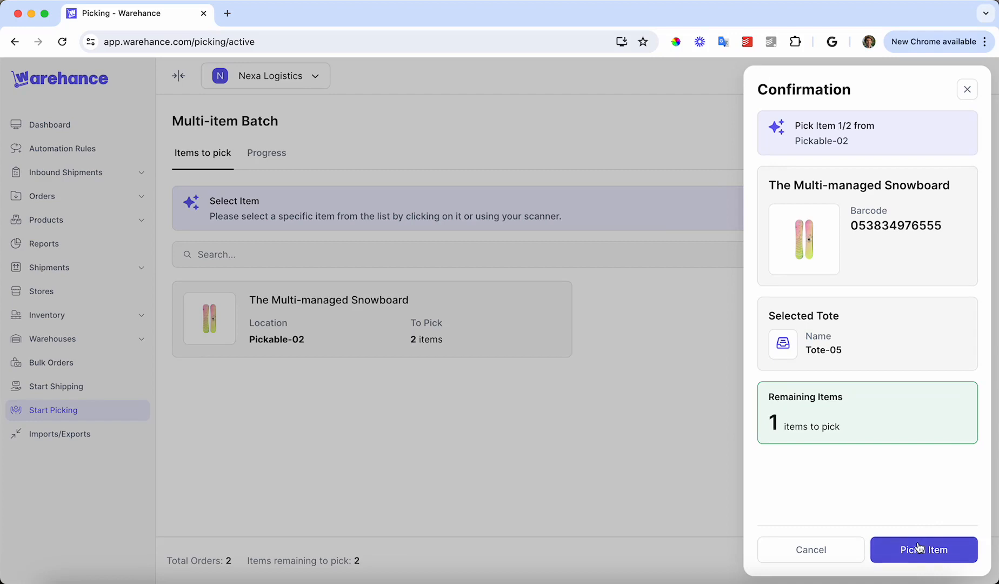
left_click(917, 547)
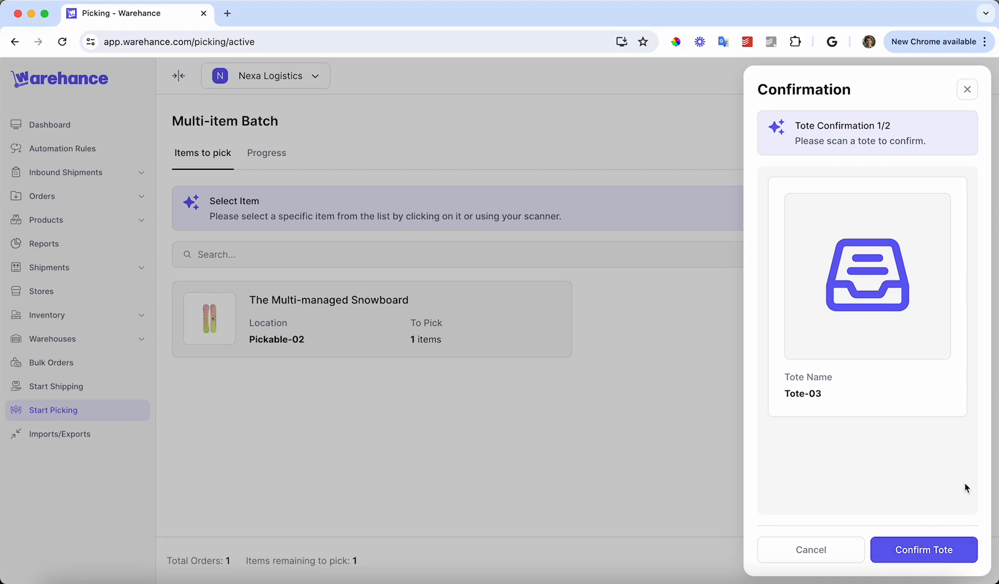
Confirm Tote-03 and pick the last Multi-managed Snowboard from Pickable-02 into it.
left_click(937, 546)
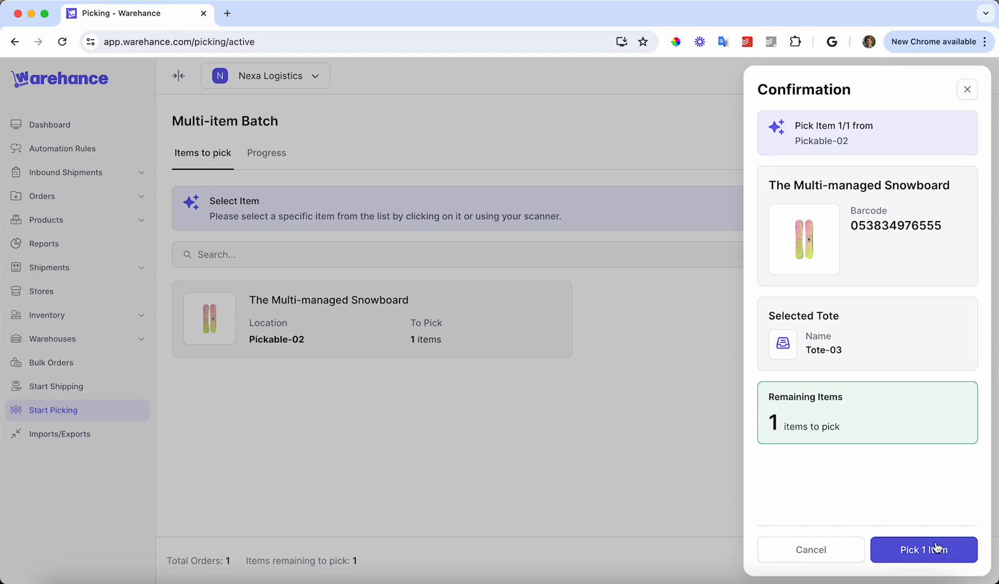
left_click(937, 547)
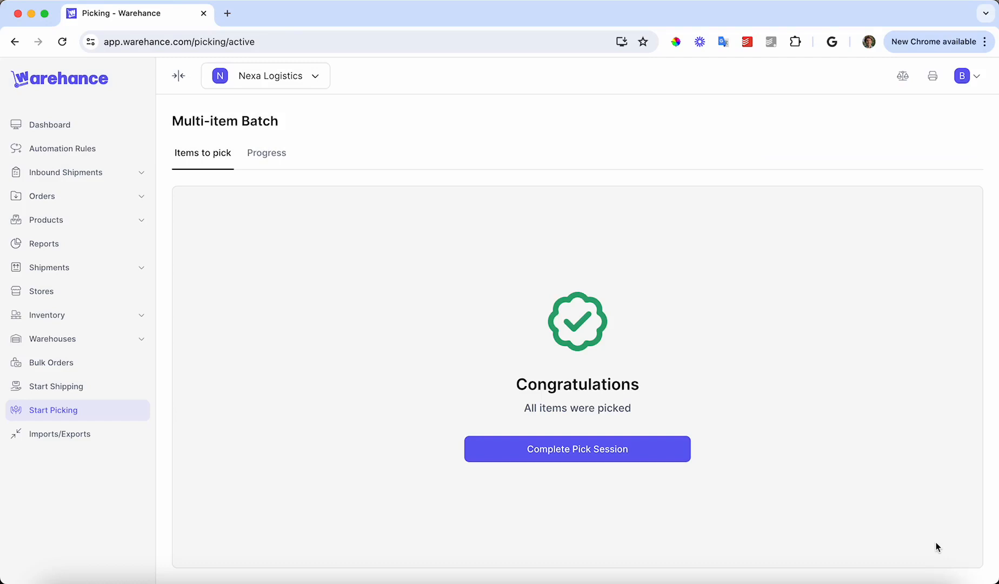
Complete the pick session and open the shipping list of orders waiting in totes.
left_click(655, 446)
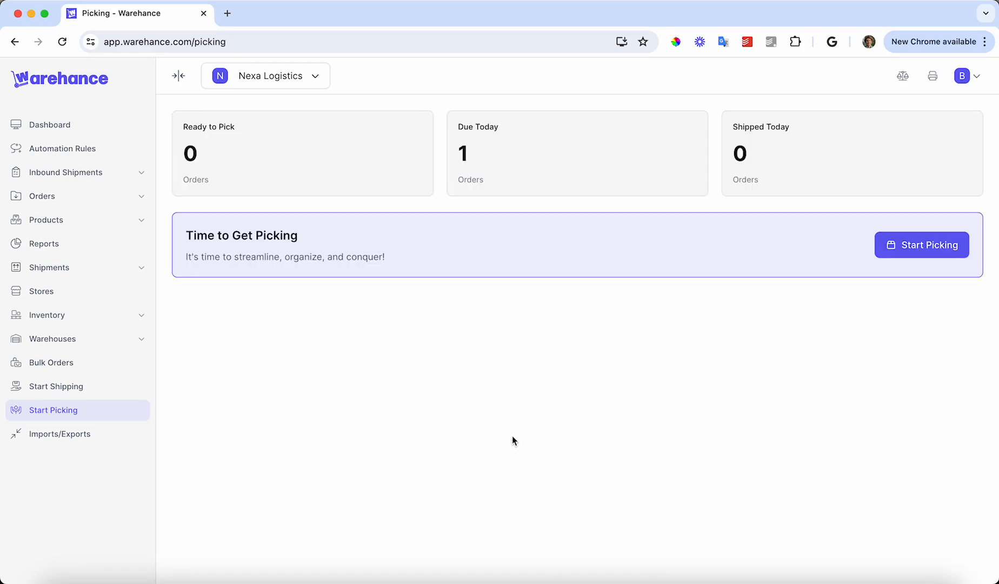
left_click(127, 386)
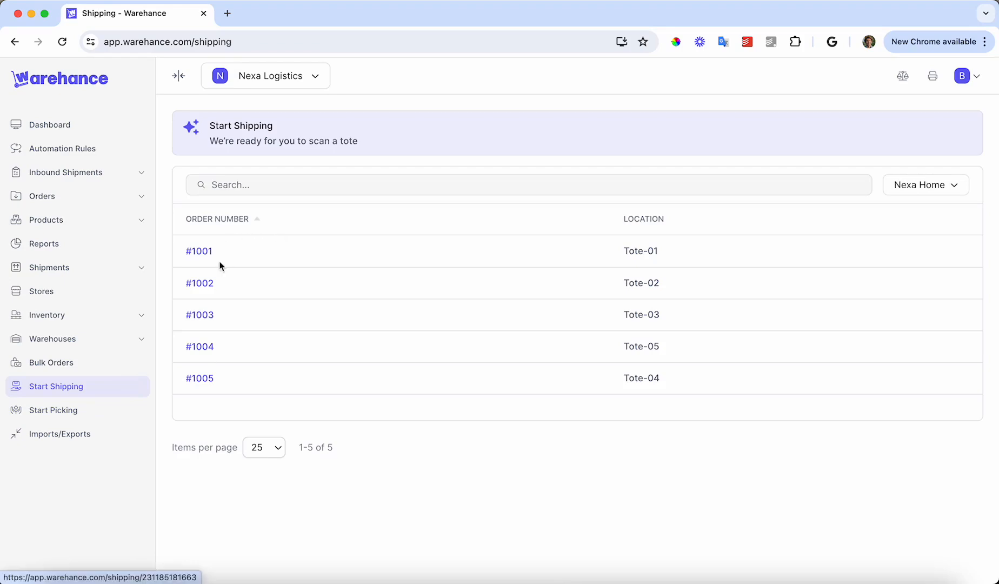